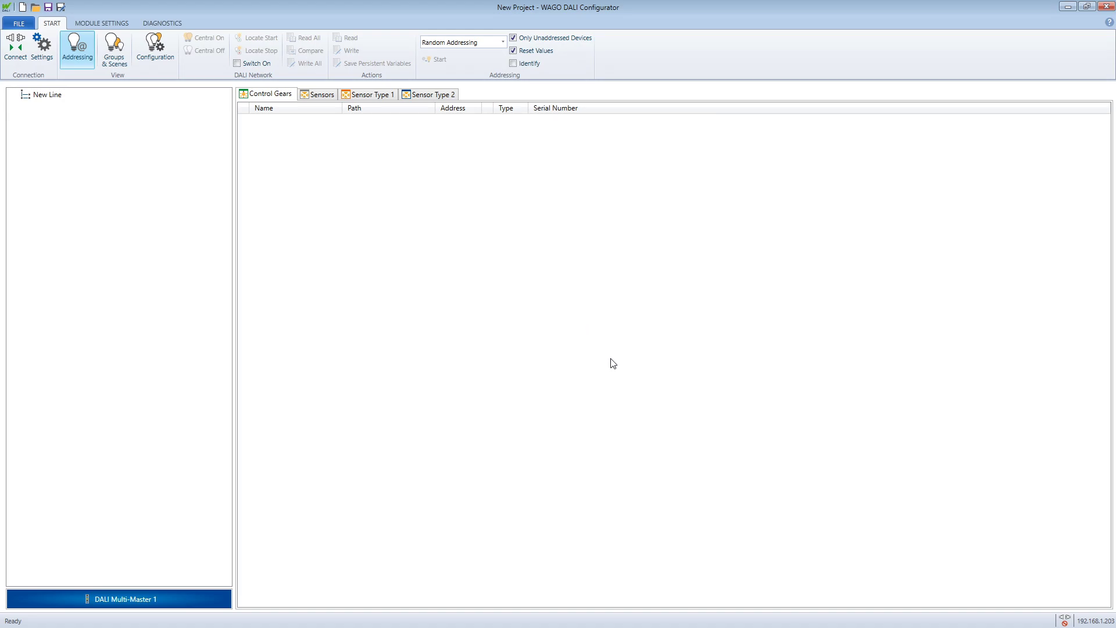
Connect the configurator to the DALI Multi-Master module from the START ribbon
{"action": "left_click", "coordinate": [15, 47]}
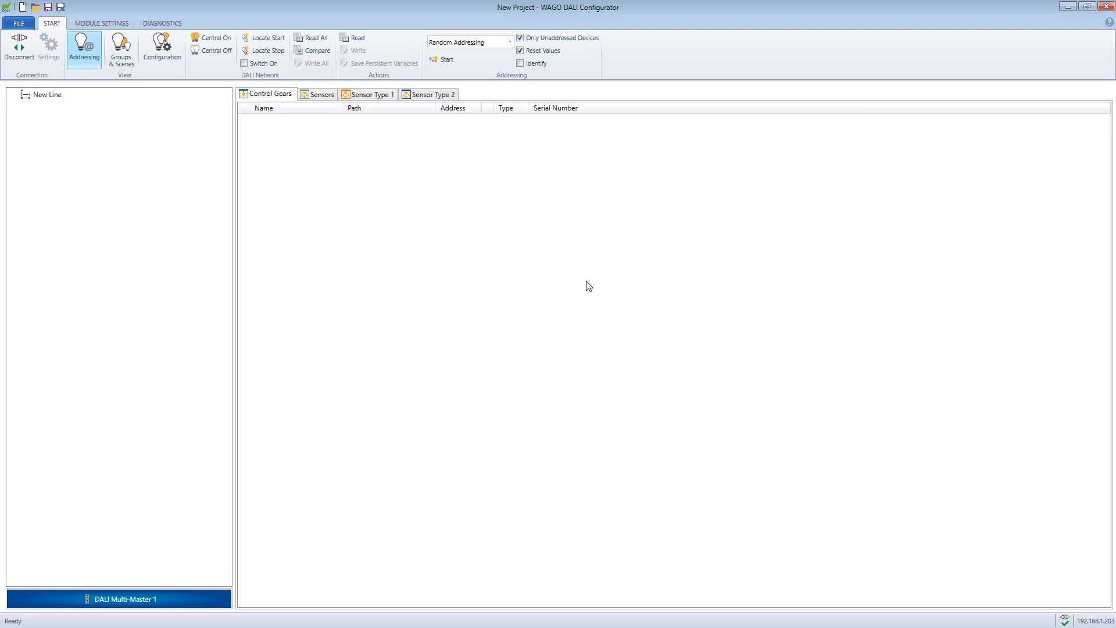
Read all addressed control gears from the DALI line, then bring up the Load configuration dialog
{"action": "left_click", "coordinate": [322, 39]}
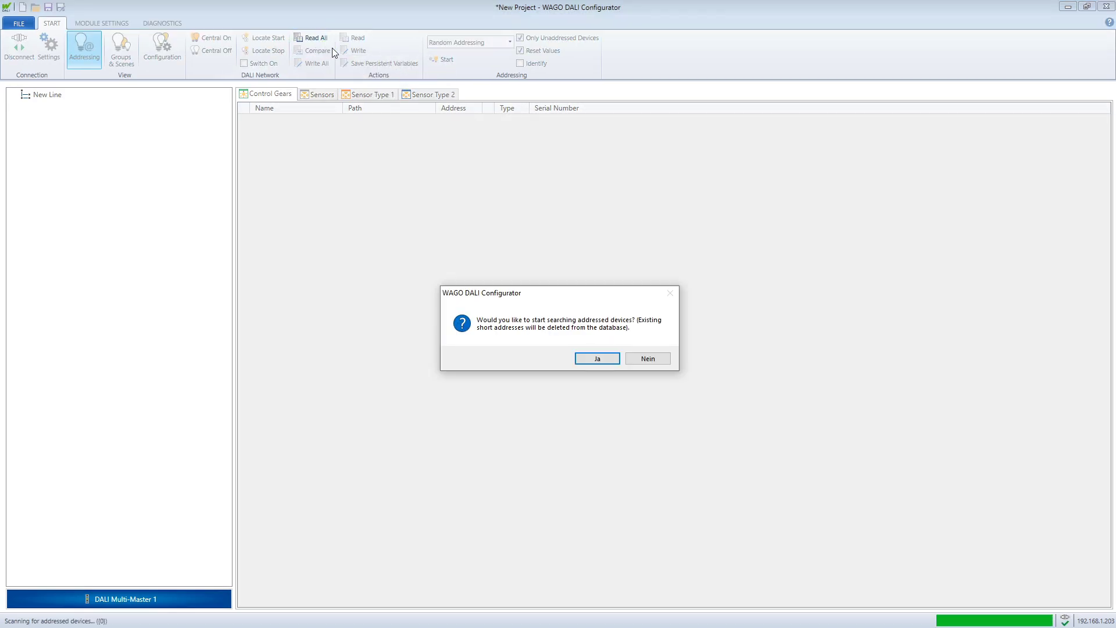
{"action": "left_click", "coordinate": [578, 359]}
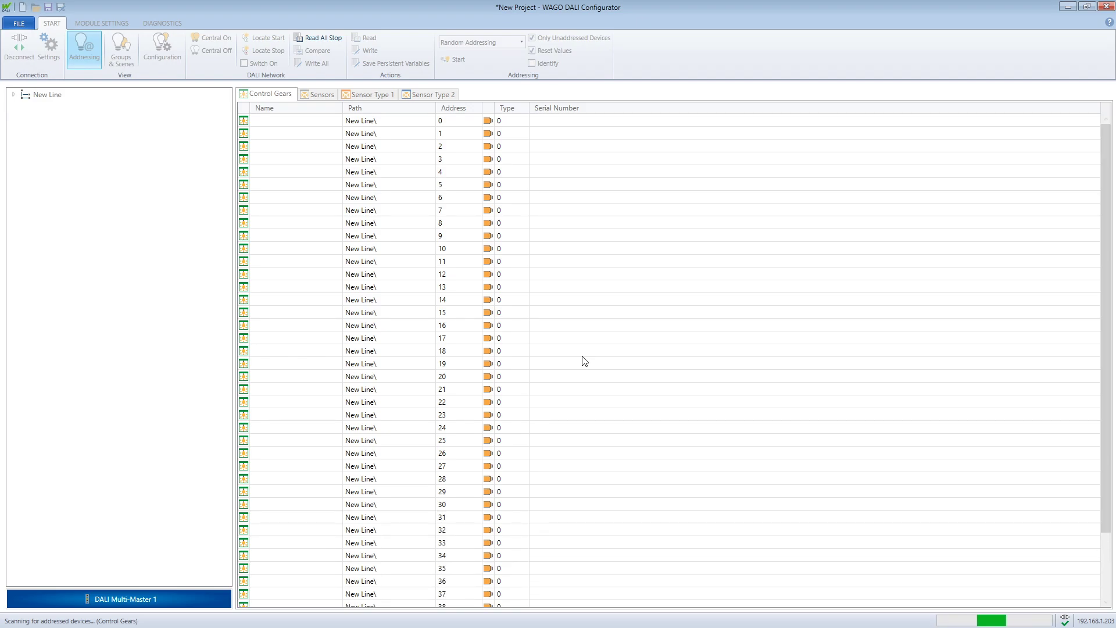
{"action": "key", "text": "ctrl+o"}
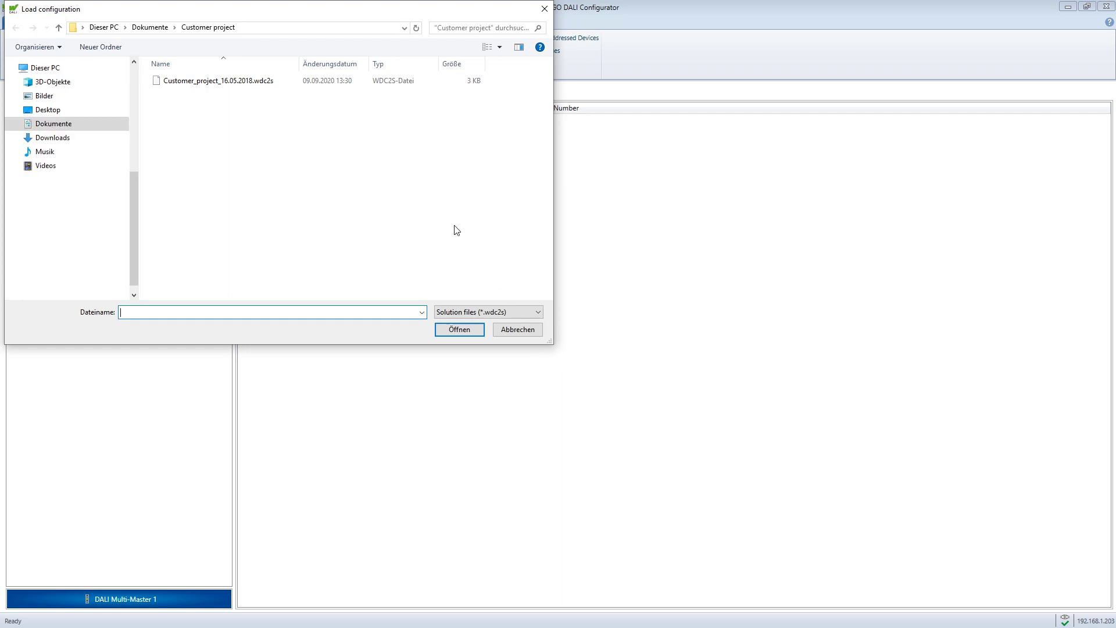
Load Customer_project_16.05.2018.wdc2s with its 29 named gears at addresses 0–28
{"action": "double_click", "coordinate": [244, 81]}
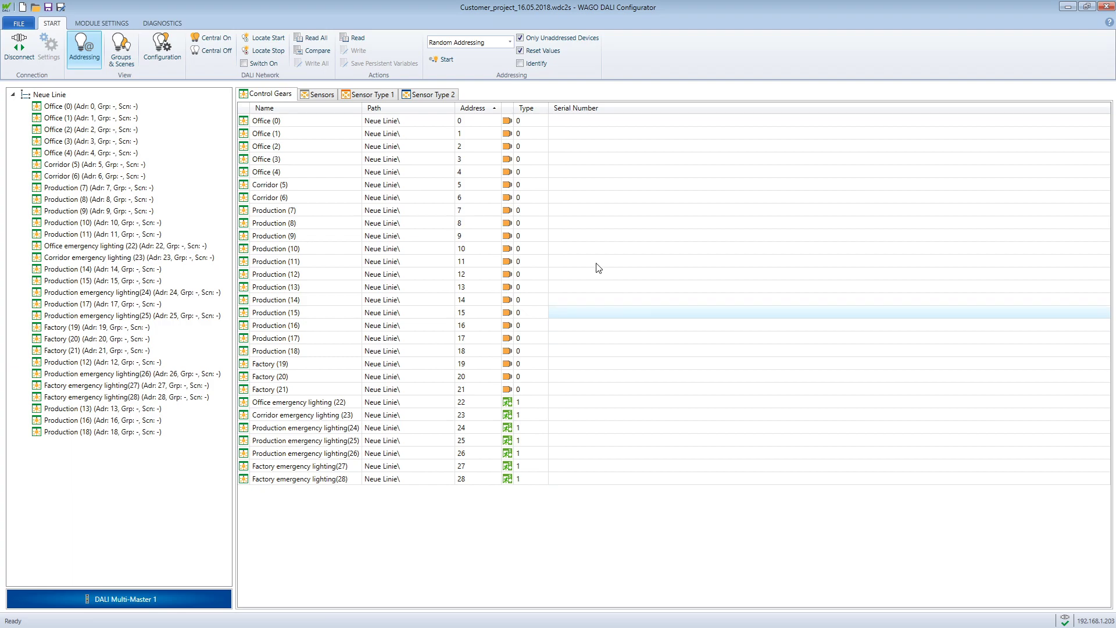
{"action": "left_click", "coordinate": [231, 53]}
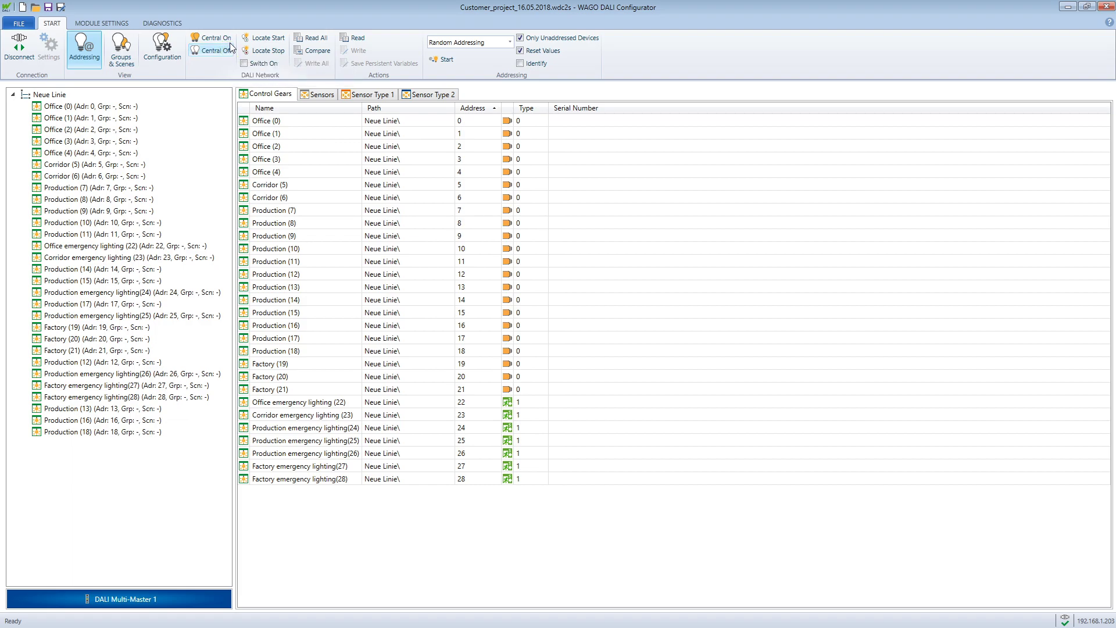
{"action": "left_click", "coordinate": [230, 42]}
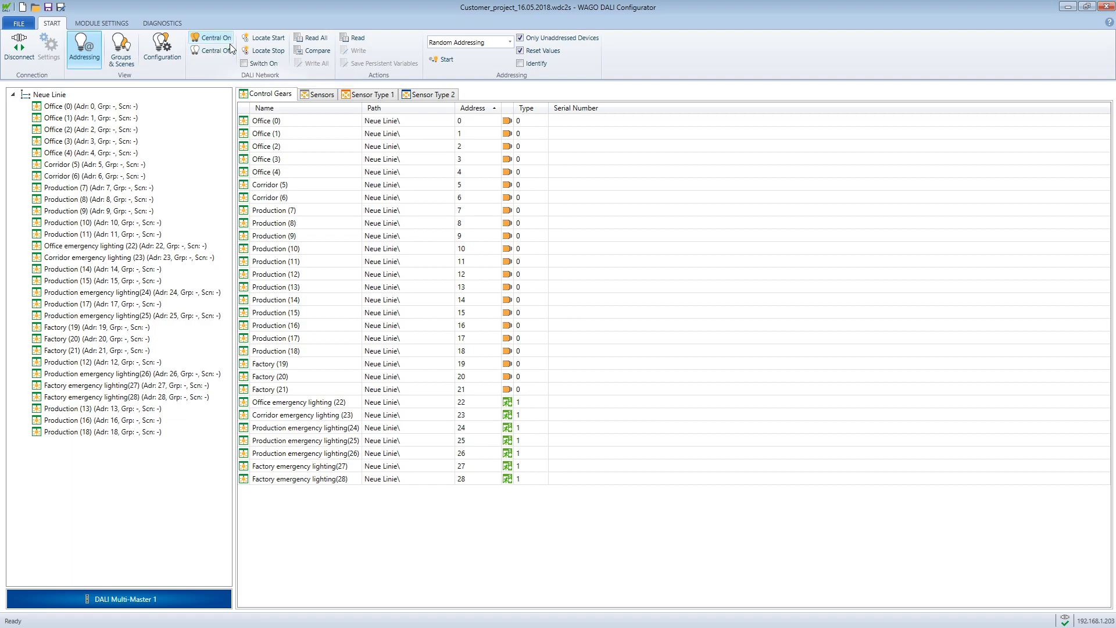
{"action": "left_click", "coordinate": [232, 54]}
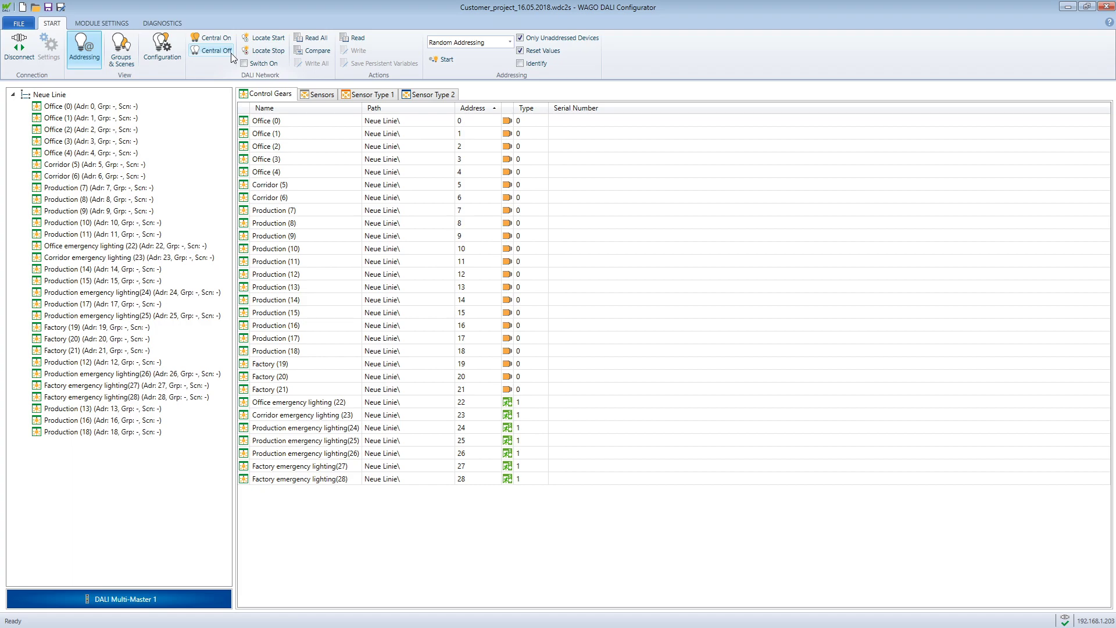
{"action": "left_click", "coordinate": [540, 39]}
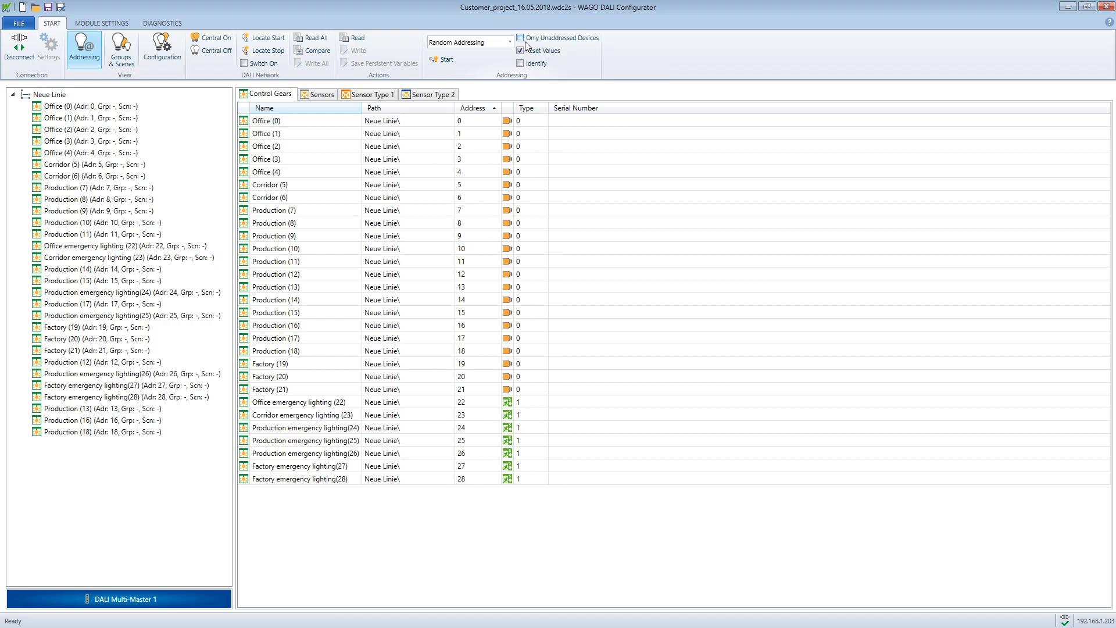
{"action": "left_click", "coordinate": [524, 41]}
Run addressing to add the new gears at addresses 29–39, then locate and select the gear at 30
{"action": "left_click", "coordinate": [451, 64]}
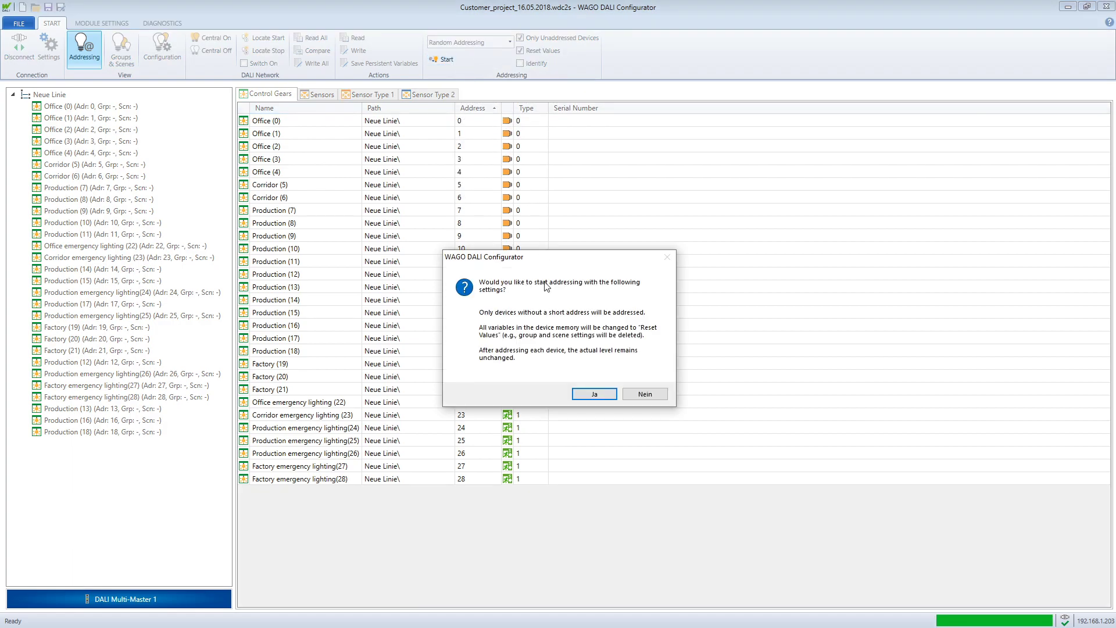
{"action": "left_click", "coordinate": [583, 395]}
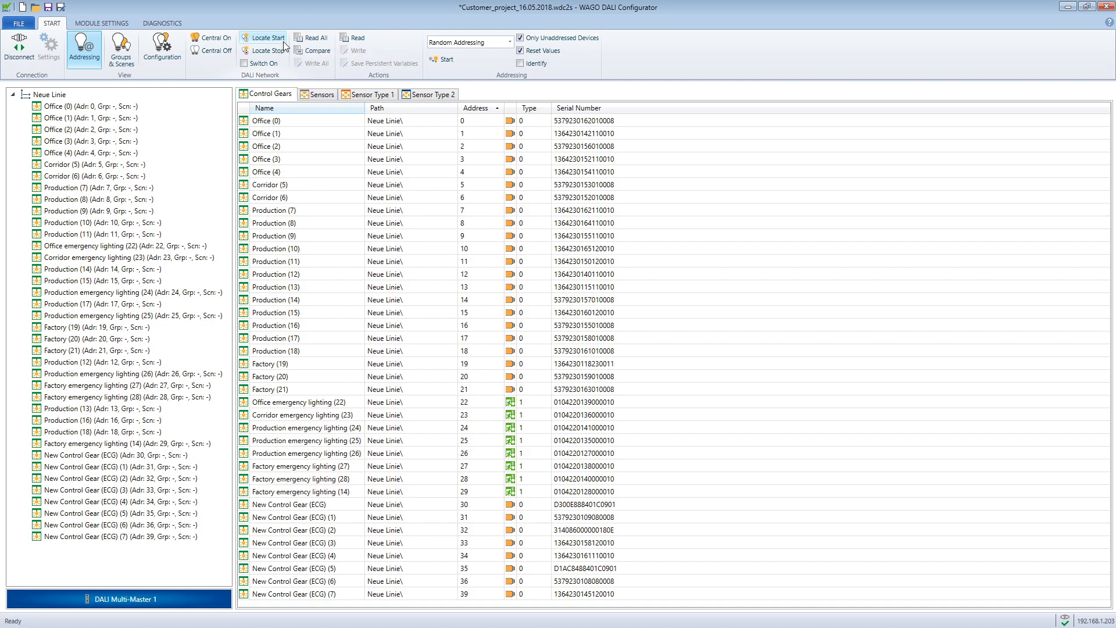
{"action": "left_click", "coordinate": [283, 41]}
{"action": "left_click", "coordinate": [353, 506]}
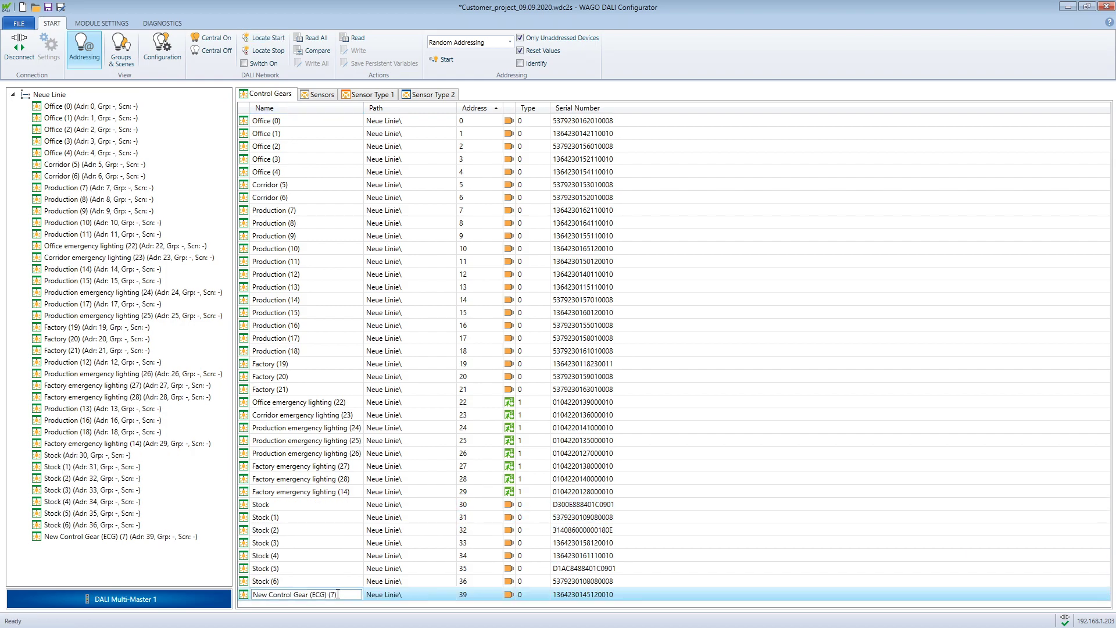
Rename the gear at address 39 to 'Stock (7)' and save as Customer_project_09.09.2020.wdc2s
{"action": "left_click", "coordinate": [342, 594]}
{"action": "type", "text": "Stock (7)"}
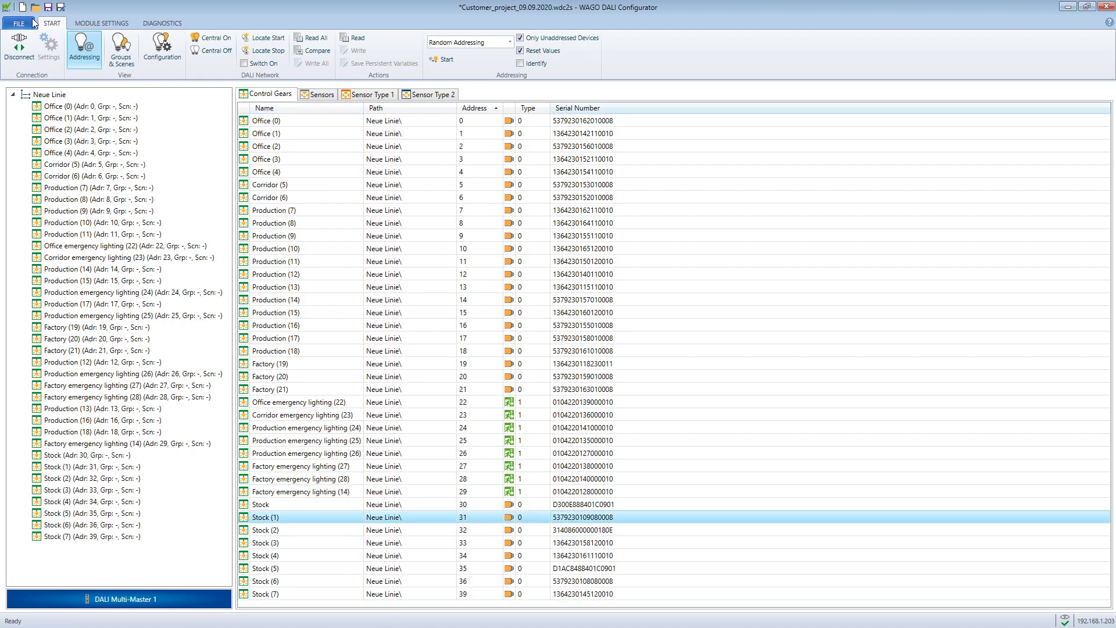
{"action": "left_click", "coordinate": [21, 24]}
{"action": "left_click", "coordinate": [45, 61]}
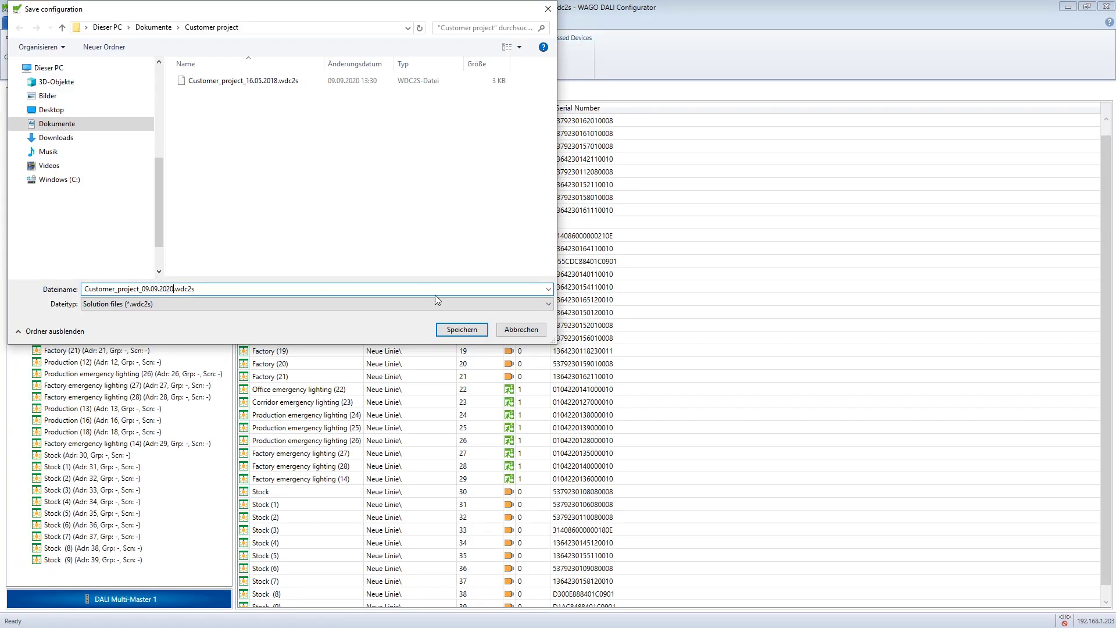
{"action": "left_click", "coordinate": [461, 329]}
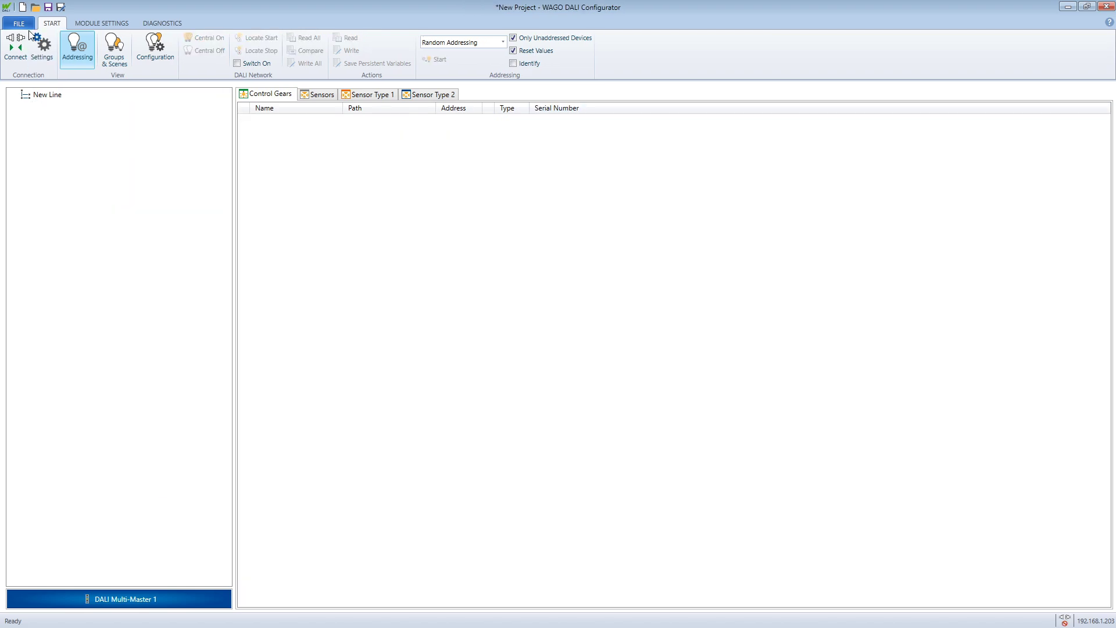
Start a new project and read the line's addressed devices, exposing type-250 gears at 7 and 9
{"action": "left_click", "coordinate": [21, 50]}
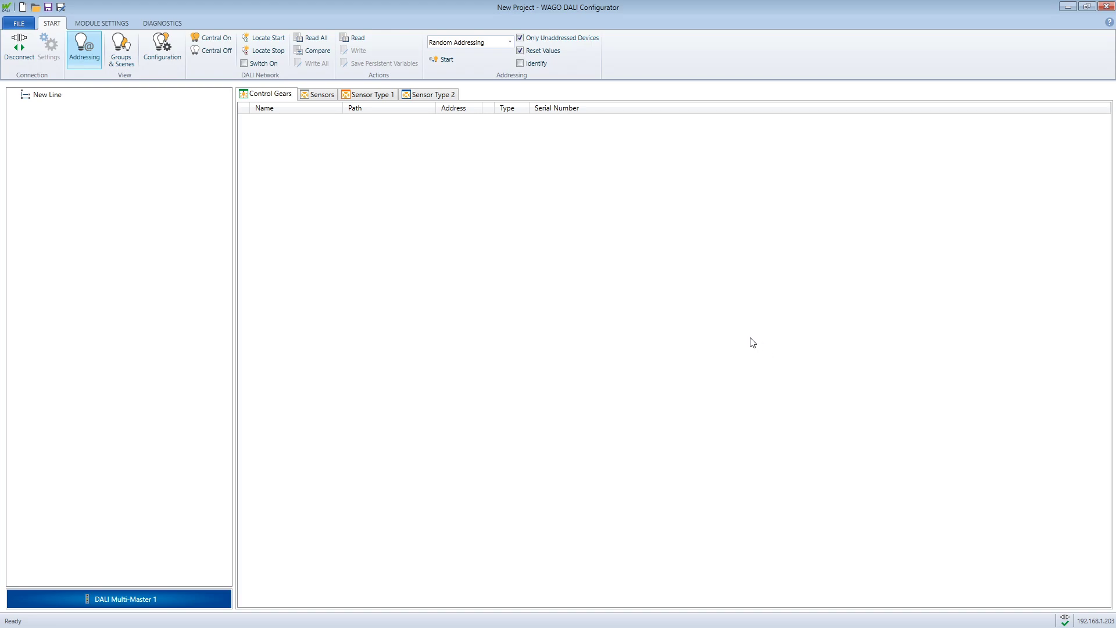
{"action": "left_click", "coordinate": [364, 37]}
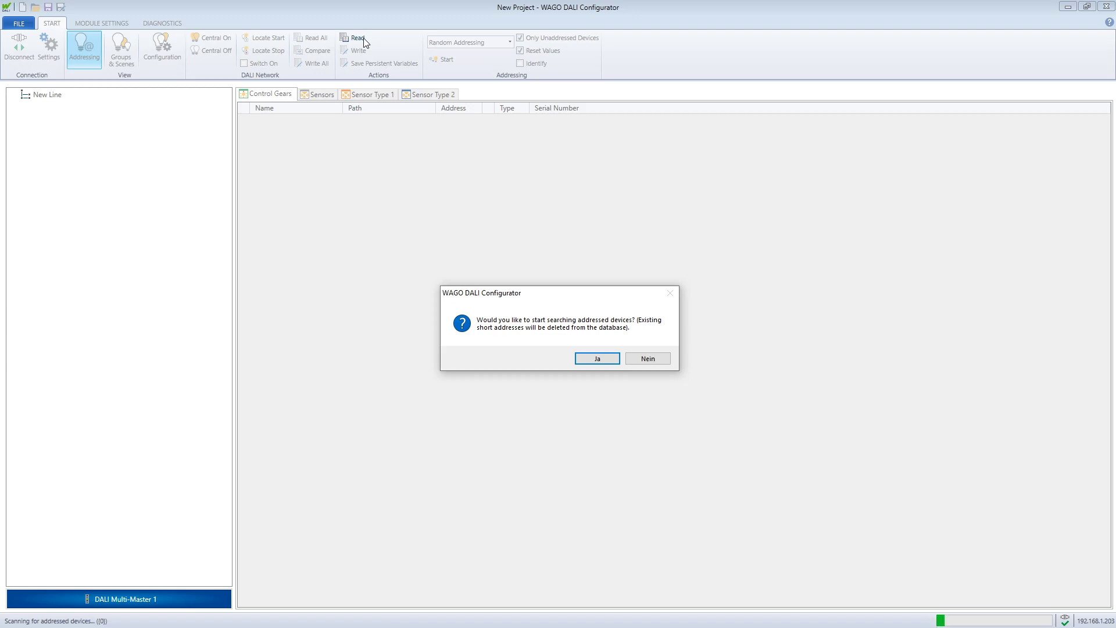
{"action": "left_click", "coordinate": [607, 362]}
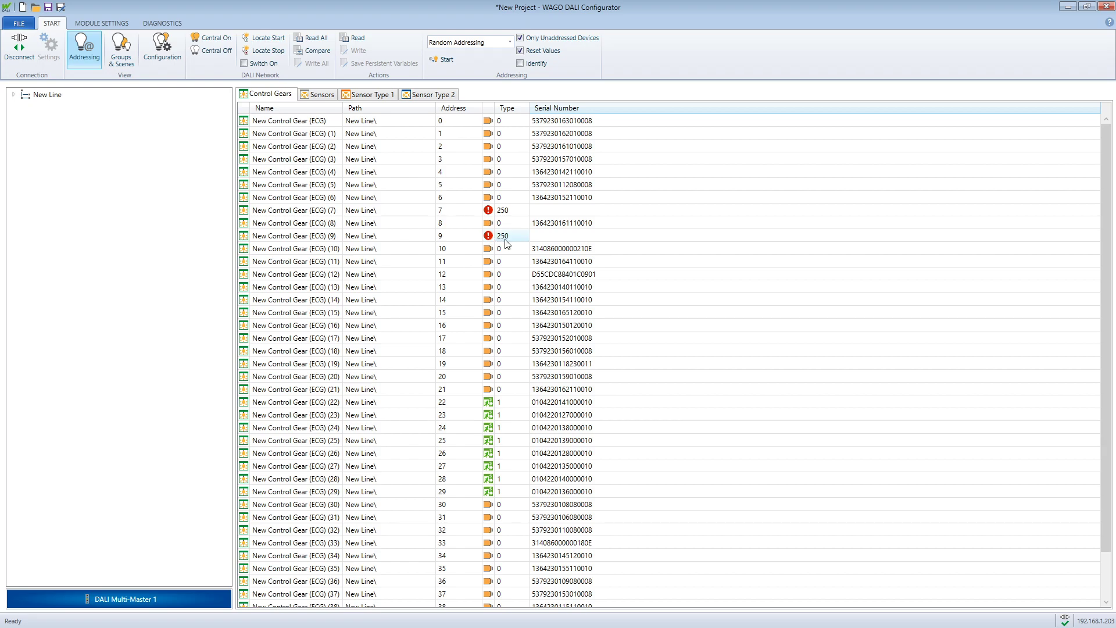
Delete the gears and addresses 7 and 9, then reopen Customer_project_09.09.2020
{"action": "left_click", "coordinate": [414, 210]}
{"action": "left_click", "coordinate": [422, 233], "text": "ctrl"}
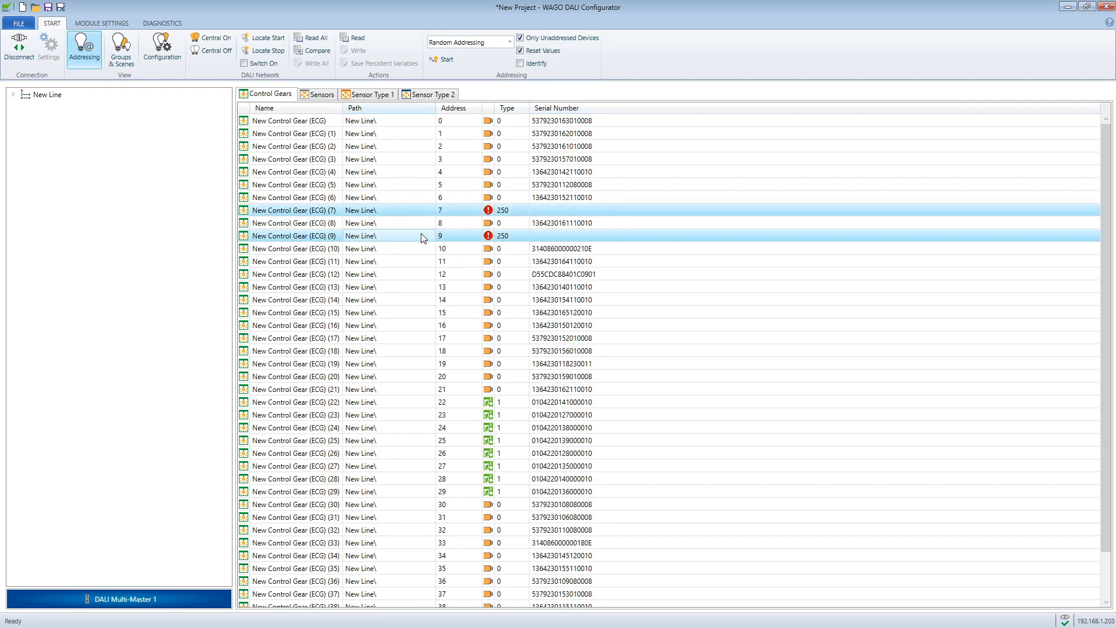
{"action": "right_click", "coordinate": [421, 233]}
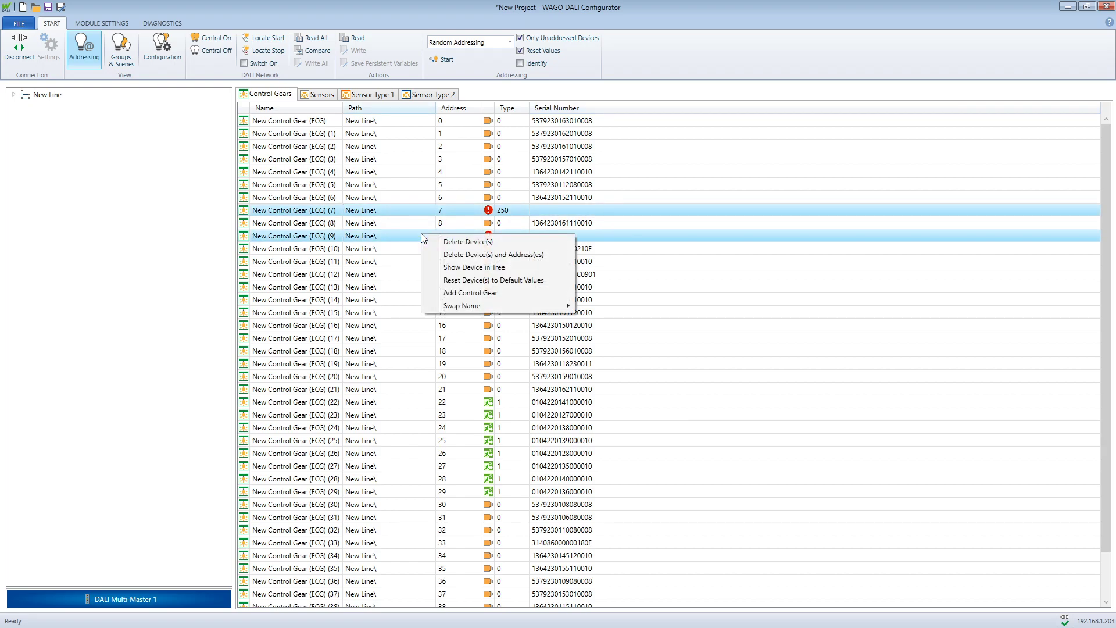
{"action": "left_click", "coordinate": [460, 255]}
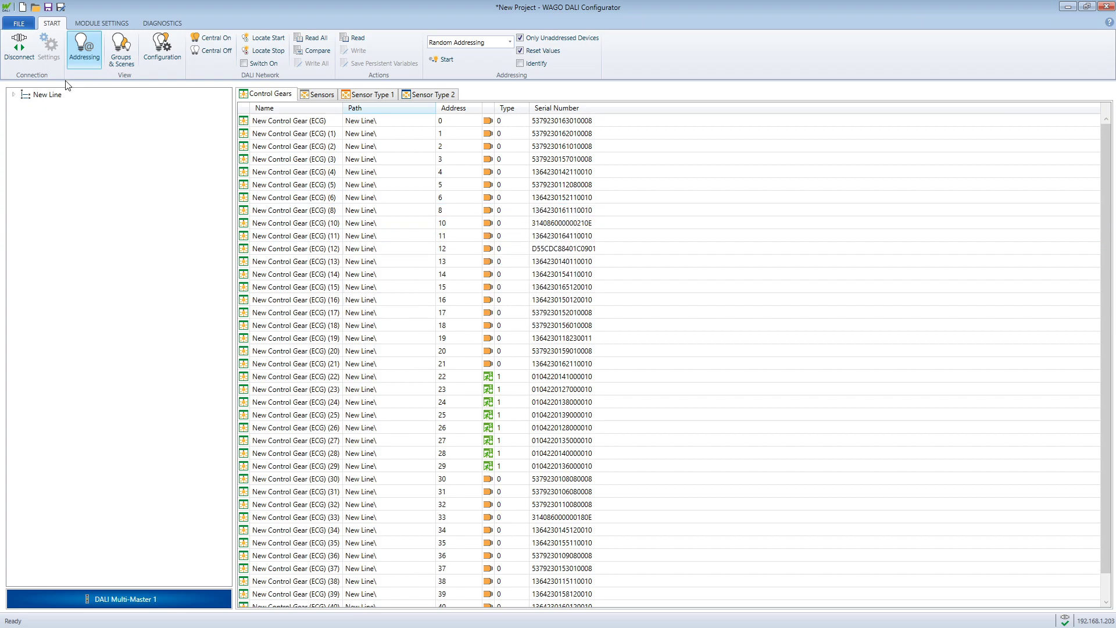
{"action": "left_click", "coordinate": [34, 58]}
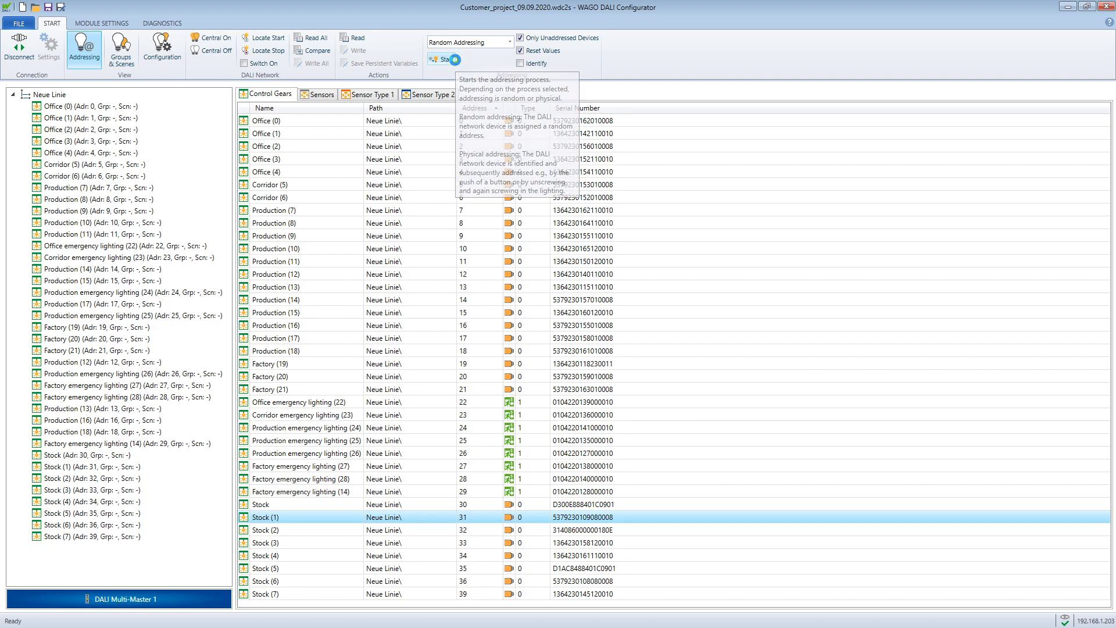
Address the replacement gears as Stock (8) and Stock (9) at 38–39 and start locating them
{"action": "left_click", "coordinate": [455, 60]}
{"action": "left_click", "coordinate": [594, 394]}
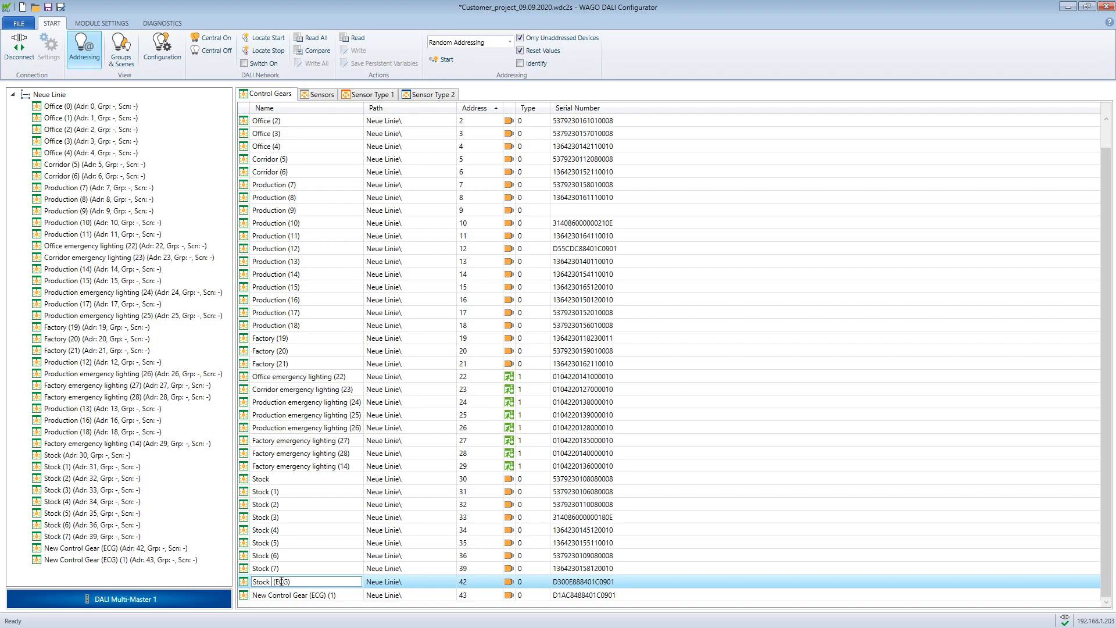
{"action": "left_click", "coordinate": [280, 582]}
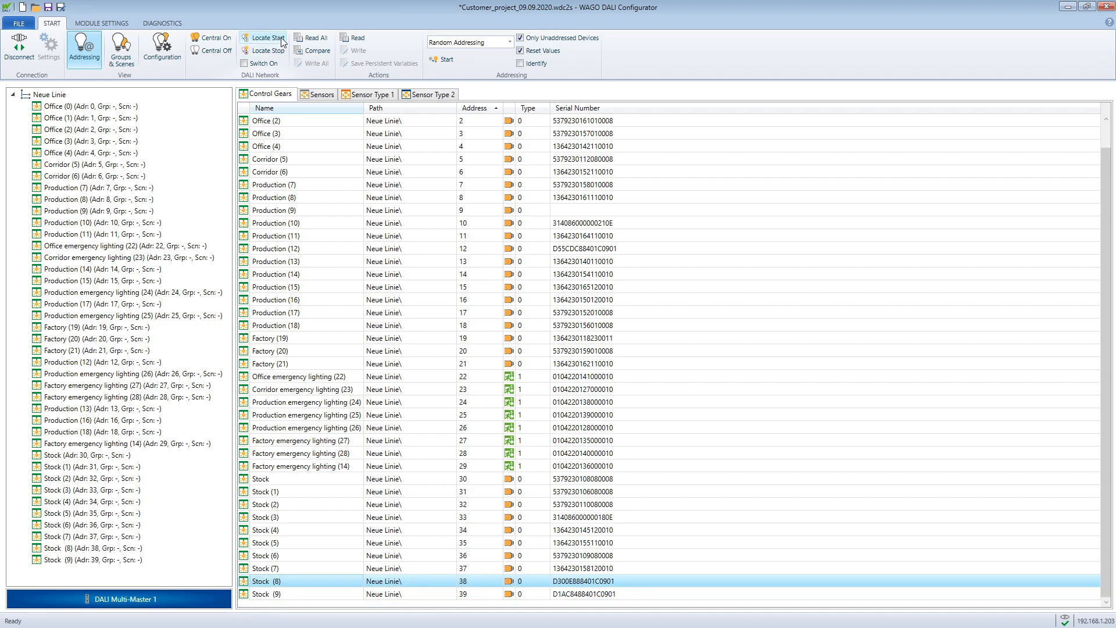
{"action": "left_click", "coordinate": [282, 41]}
Tick Enable Auto Replace under Full Mode in the module settings
{"action": "left_click", "coordinate": [102, 23]}
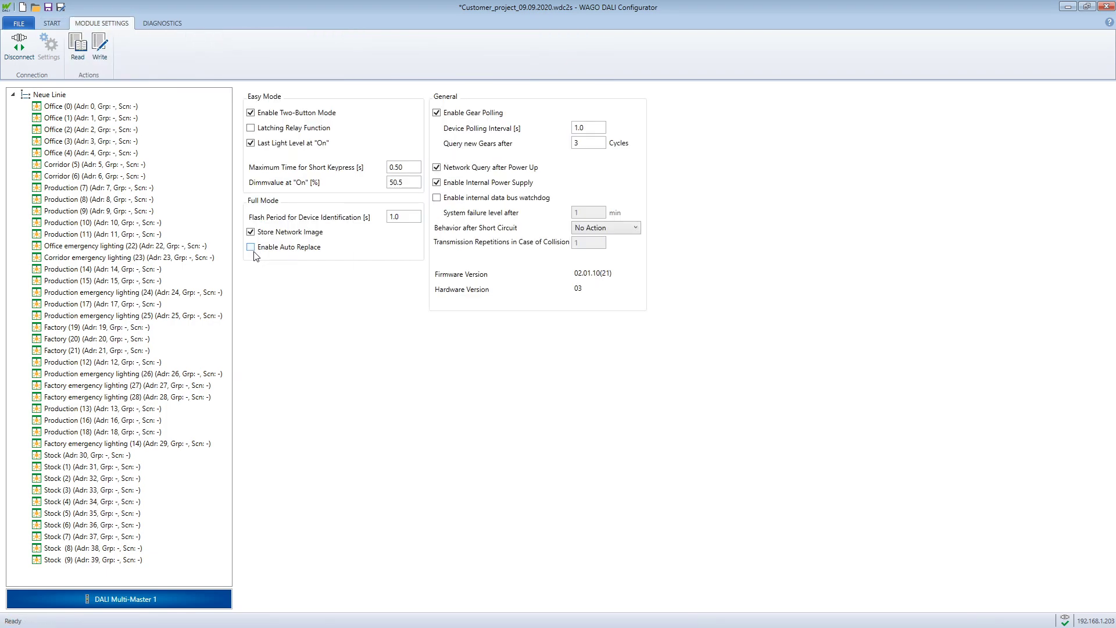
{"action": "left_click", "coordinate": [254, 252]}
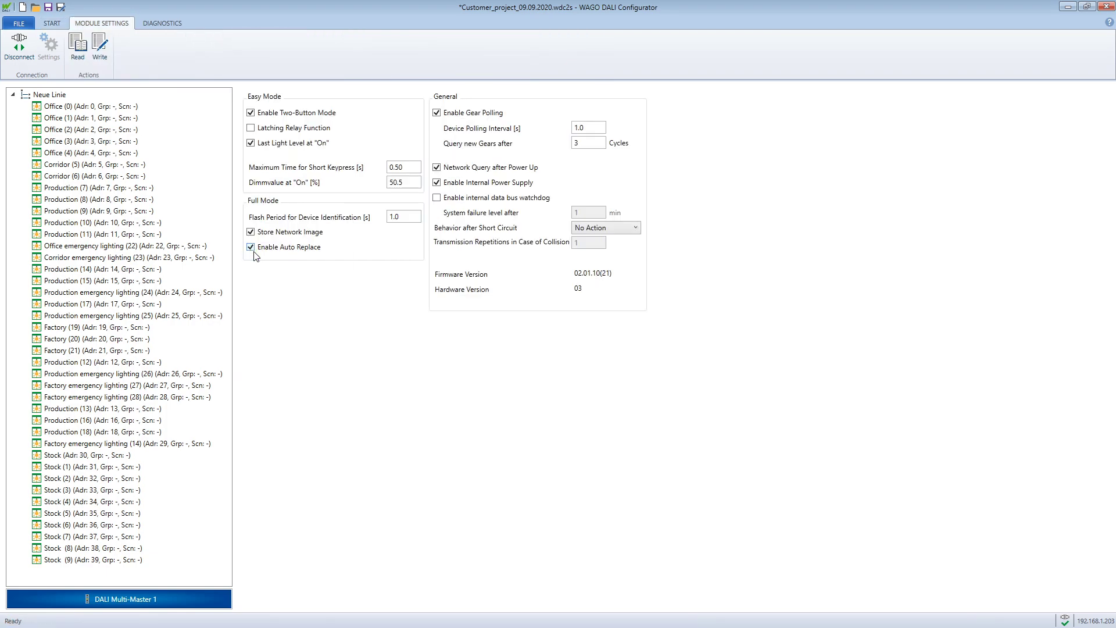